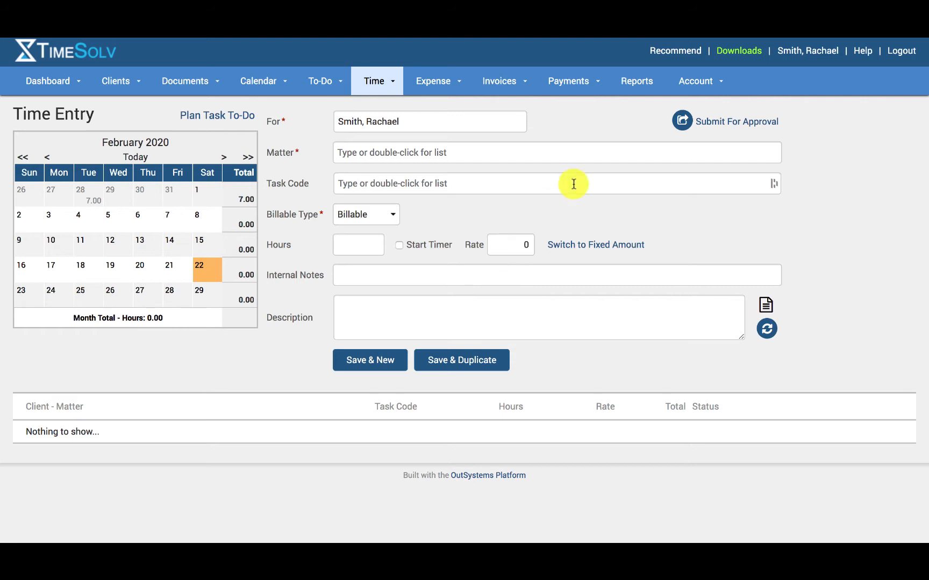
Download the Adobe AIR Runtime and TimeSolv TimeSync installers from the TimeSync page of the third timekeeper's record.
mouse_move(711, 81)
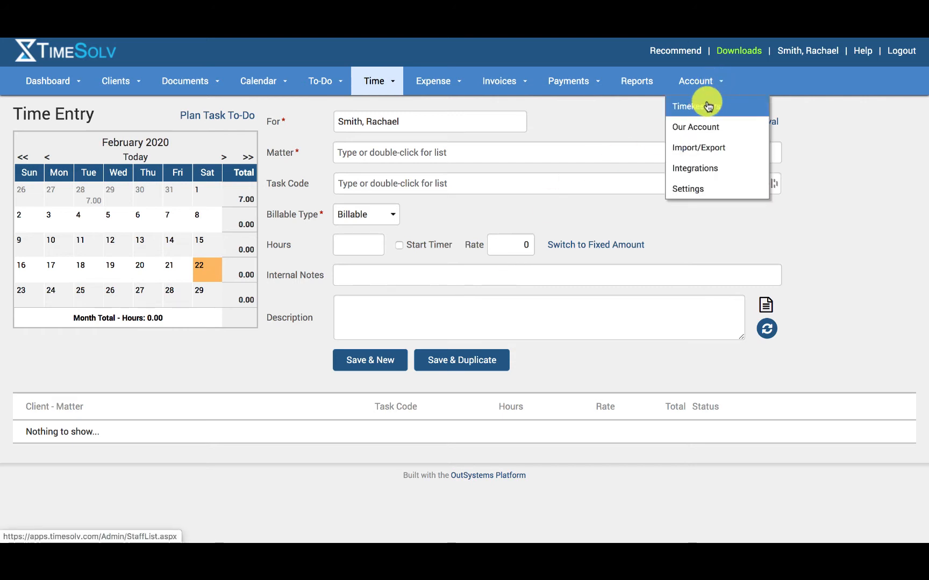
click(708, 106)
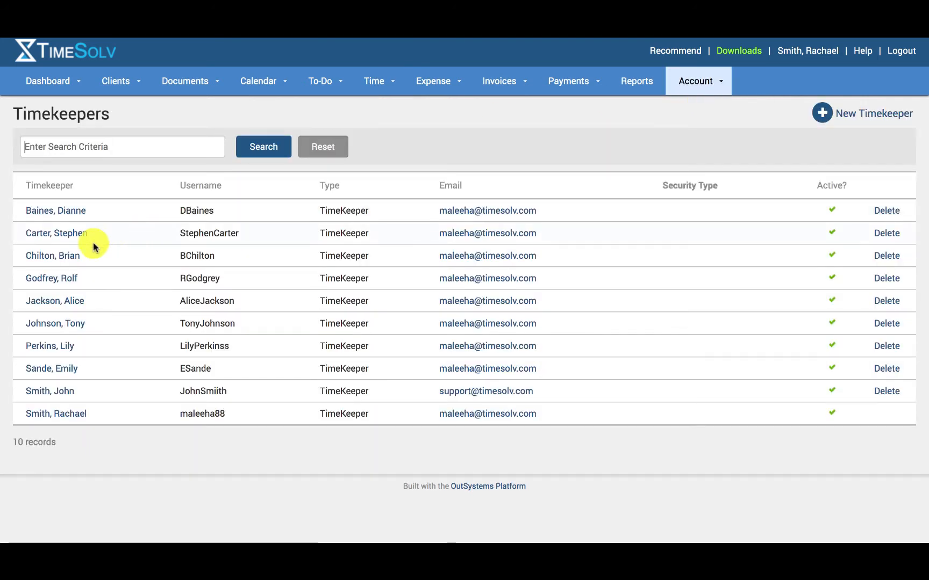
click(69, 256)
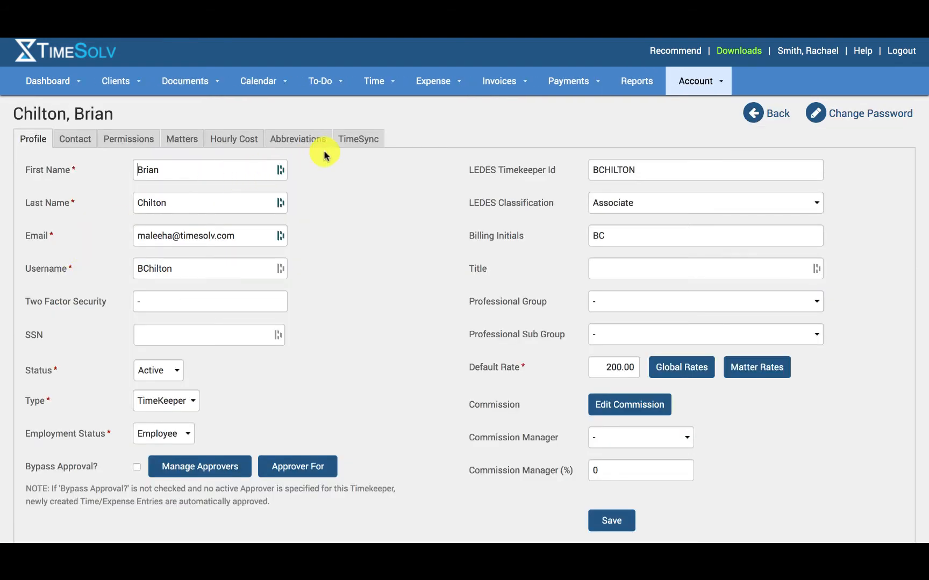
click(358, 146)
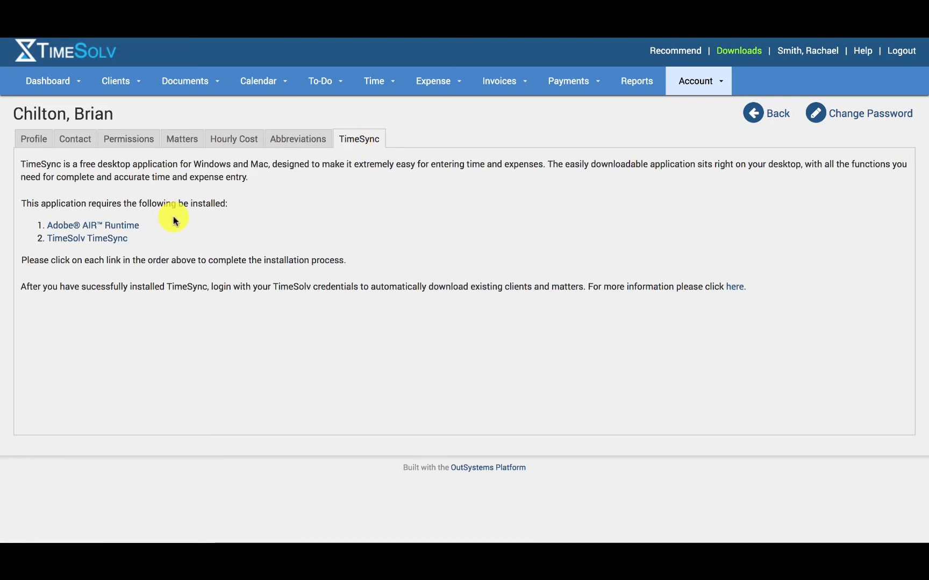
click(129, 230)
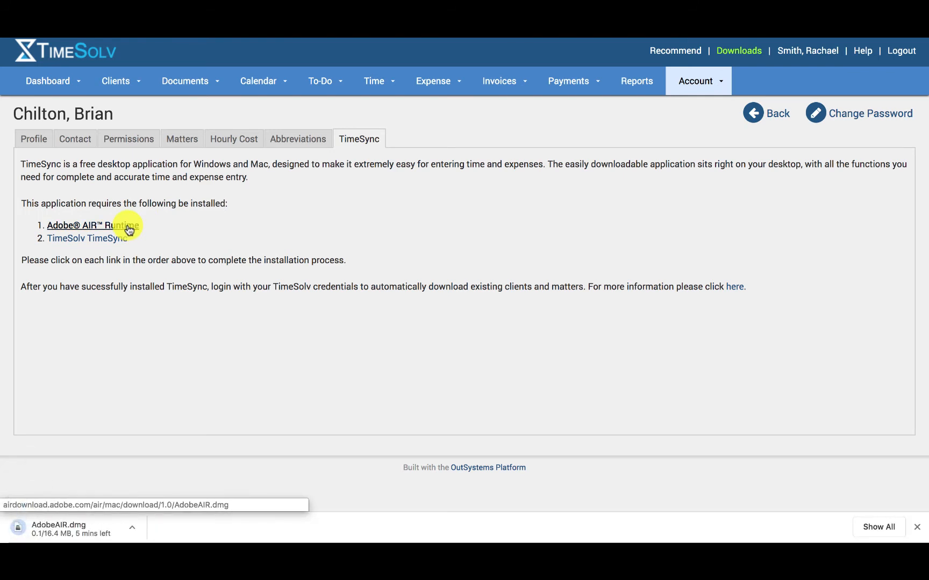
click(123, 240)
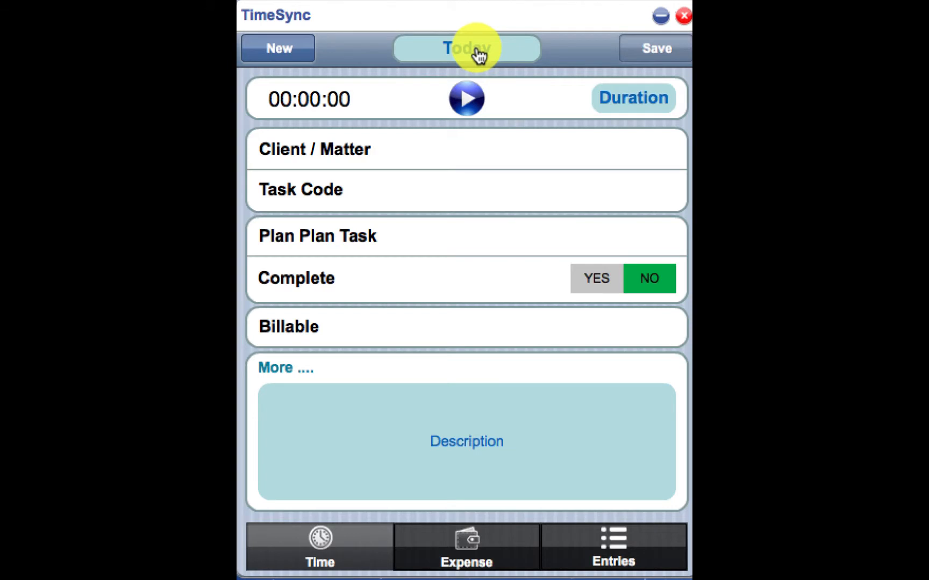
Switch to the TimeSync desktop application and set the time entry's date to Feb 12, 2020.
click(478, 53)
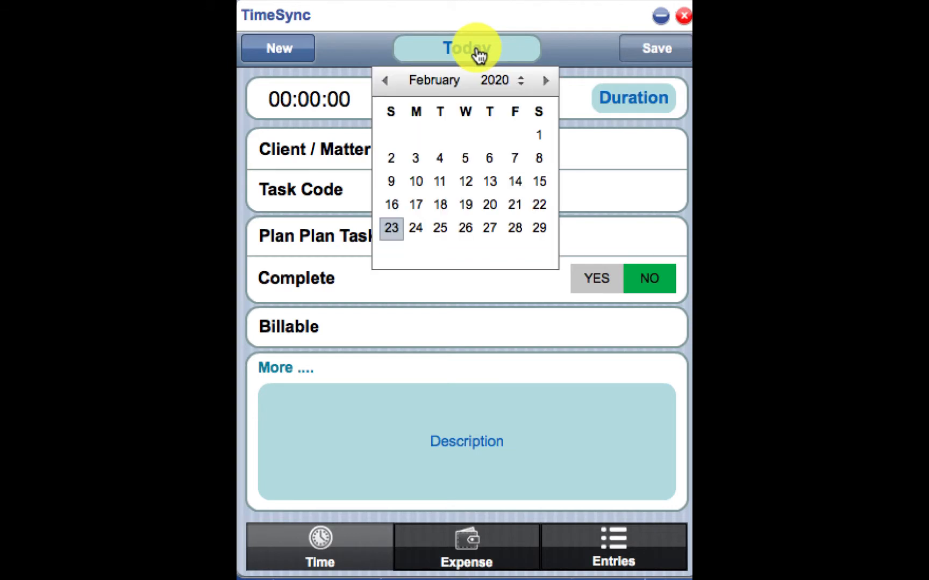
click(466, 181)
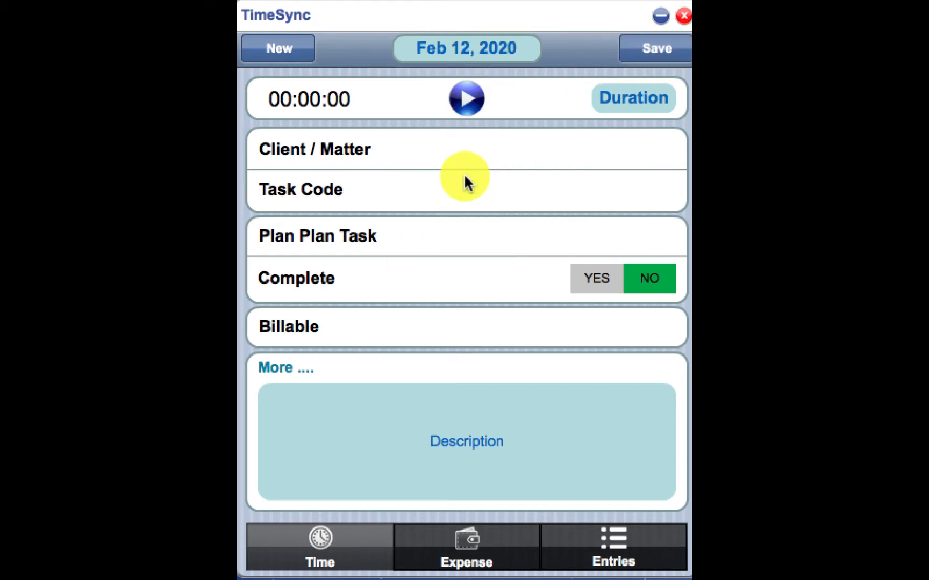
Enable Show Start/Stop in the TimeSync settings and save them.
click(586, 556)
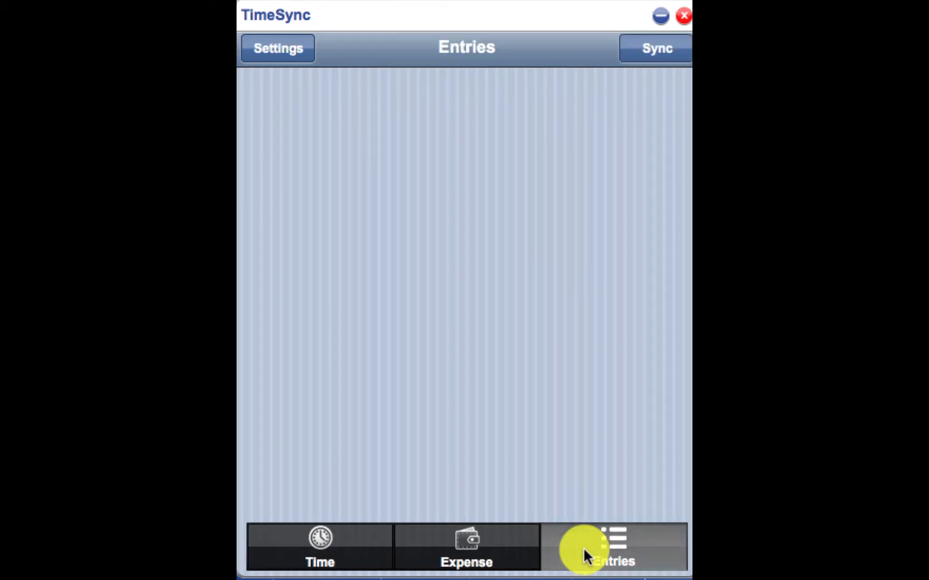
click(272, 60)
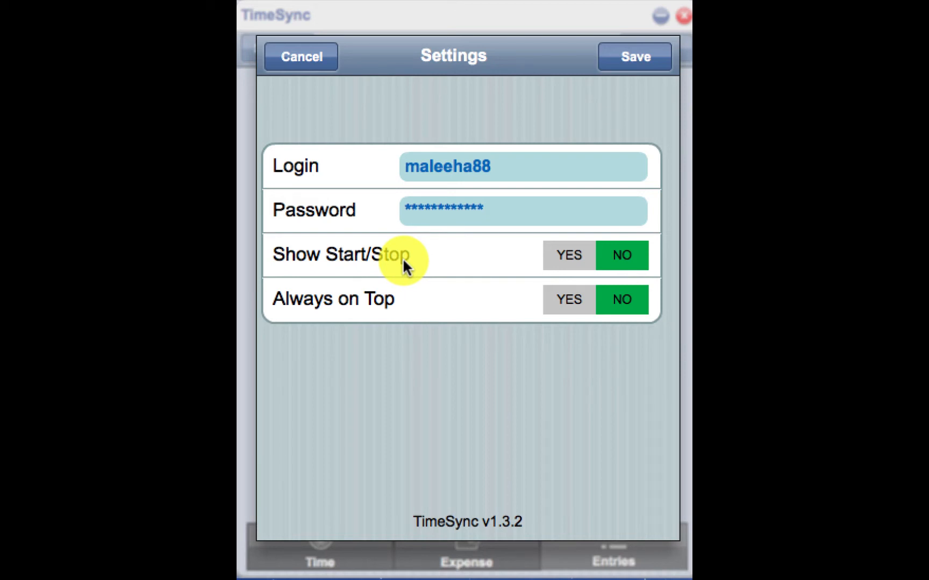
click(560, 263)
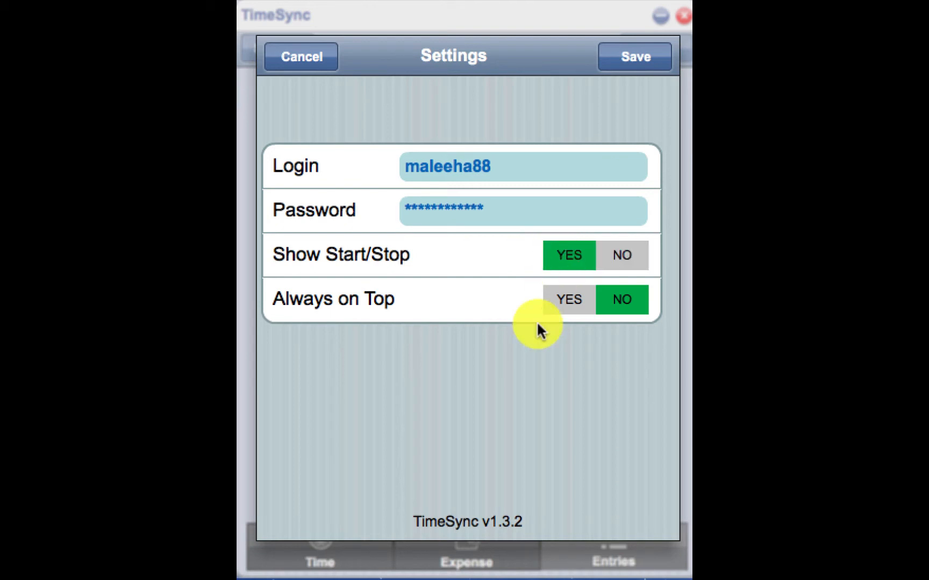
click(635, 58)
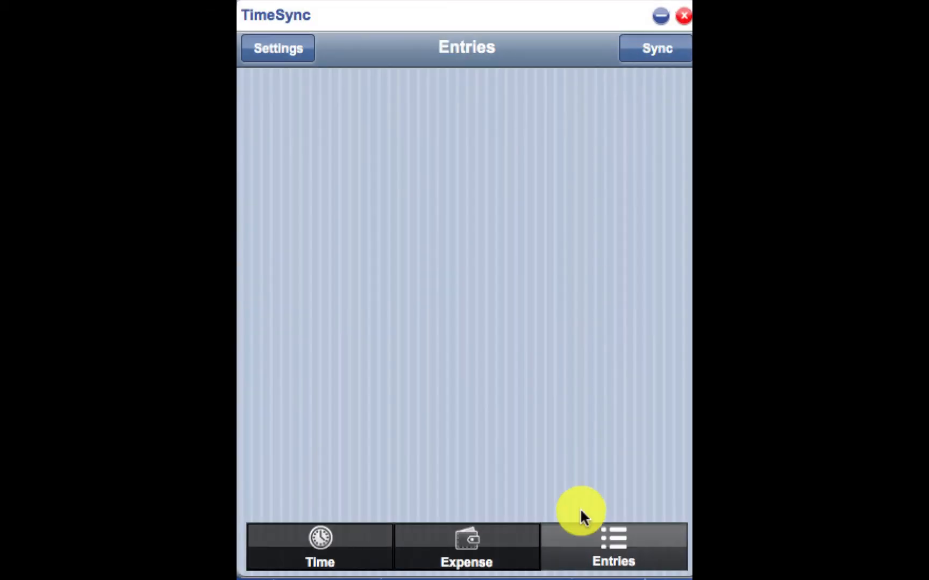
Examine the Start, Stop and Duration fields of the time entry form.
click(317, 559)
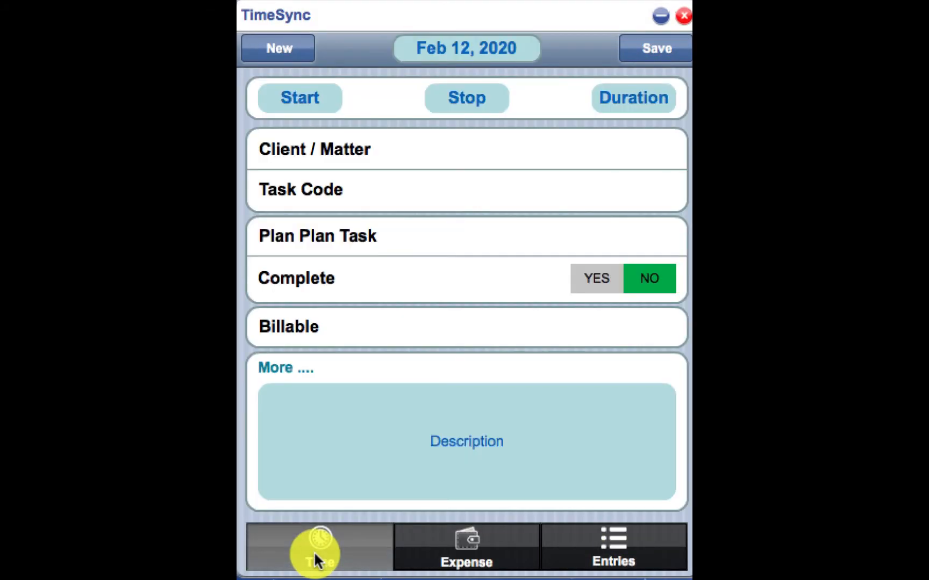
click(312, 98)
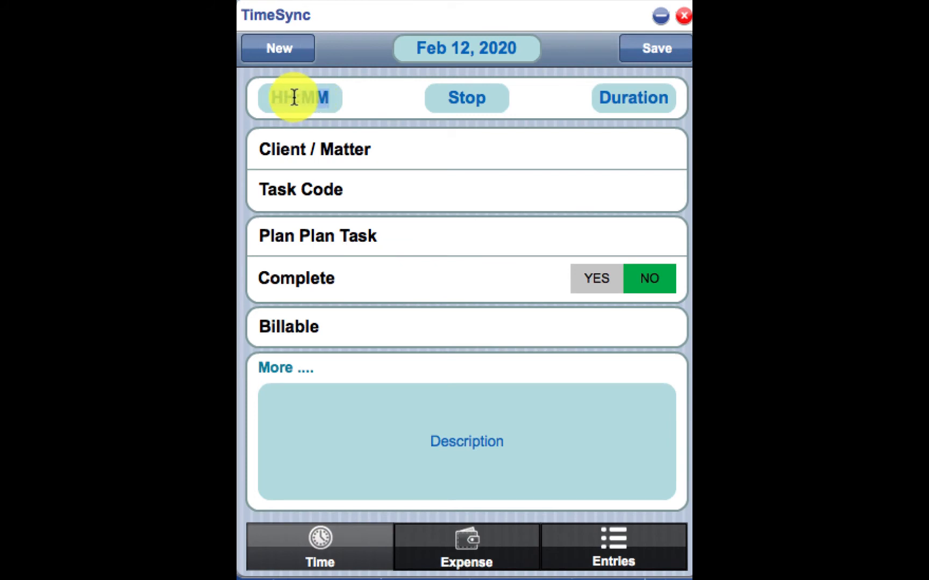
click(466, 102)
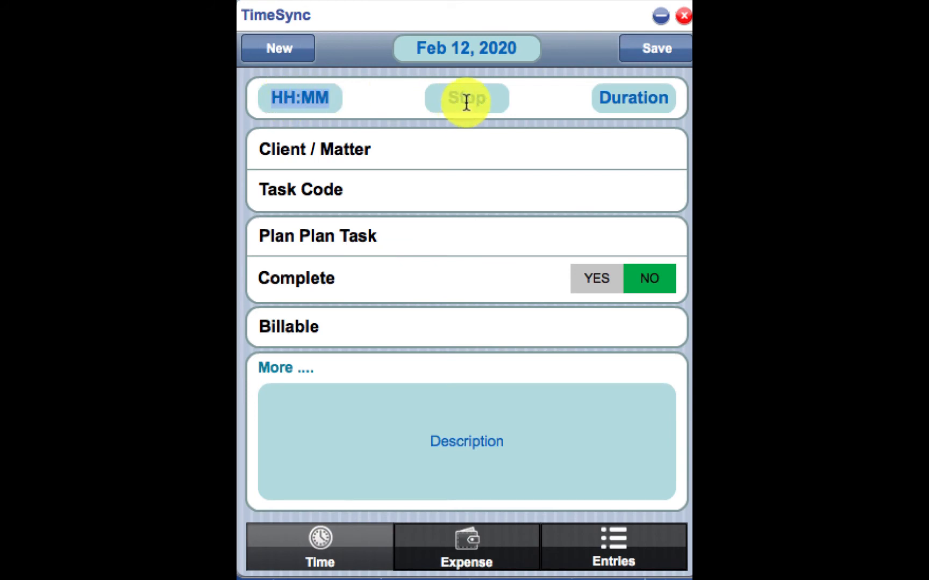
click(634, 100)
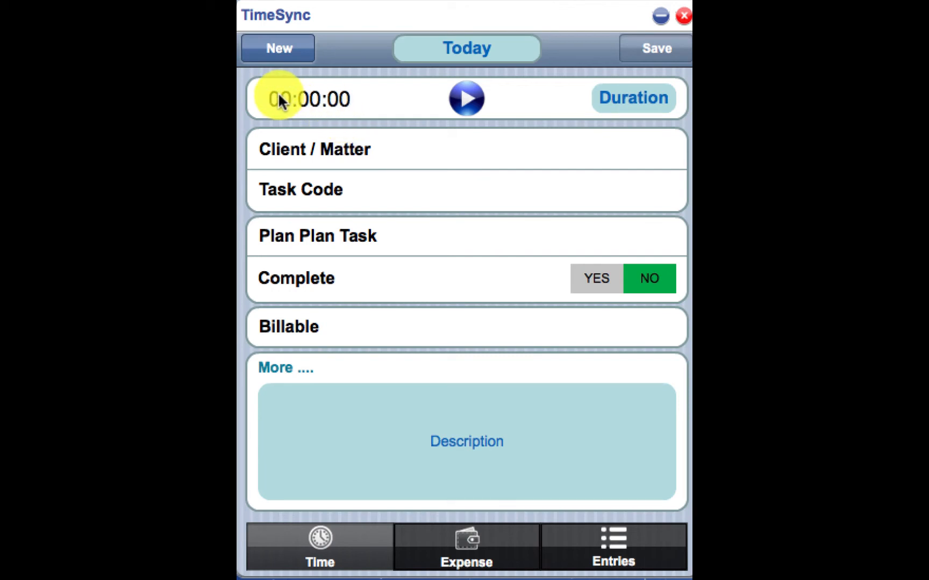
Record time for the entry with the timer, pausing it, resuming it and pausing it again.
click(467, 102)
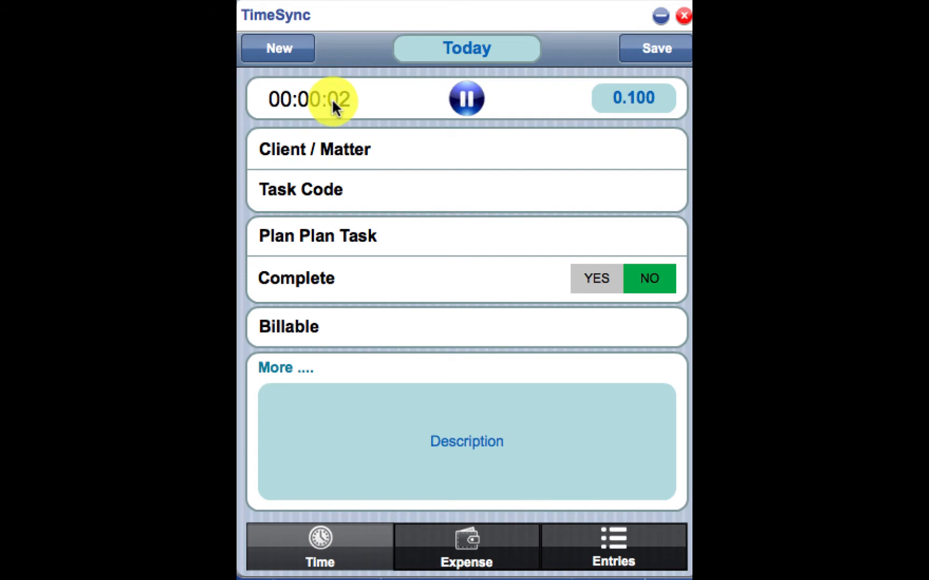
click(469, 102)
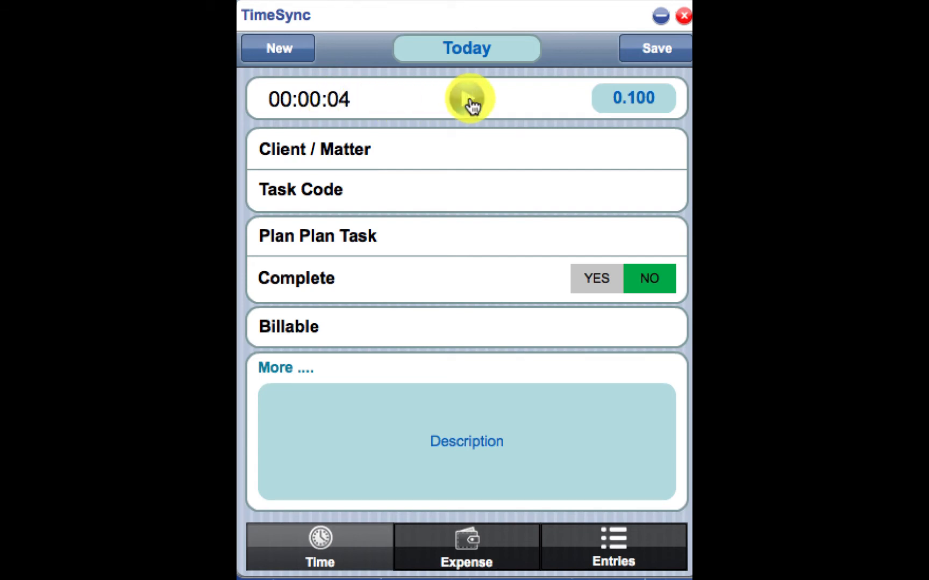
click(469, 102)
click(470, 102)
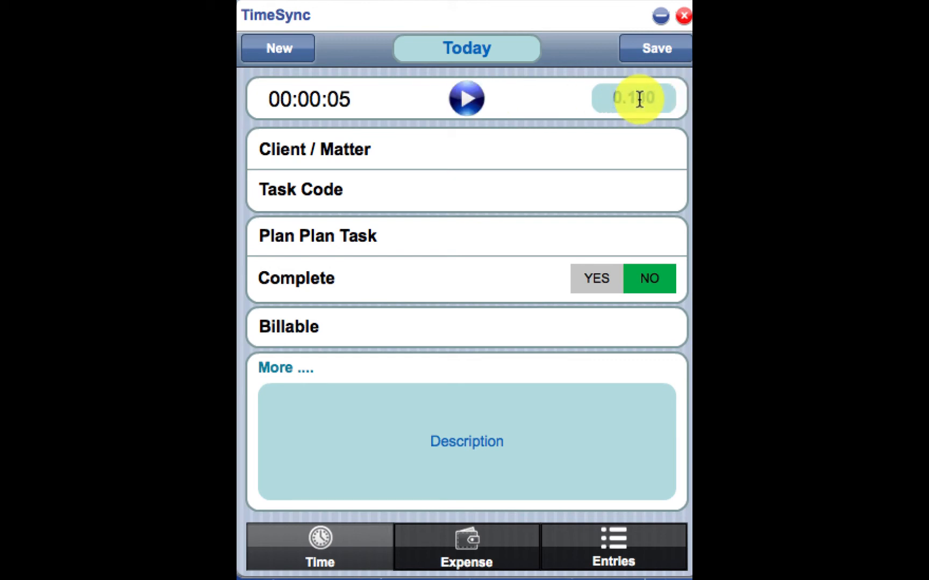
Assign the time entry to client/matter Juniper - DUI with task code B130 - Asset Disposition and mark it Billable.
click(566, 155)
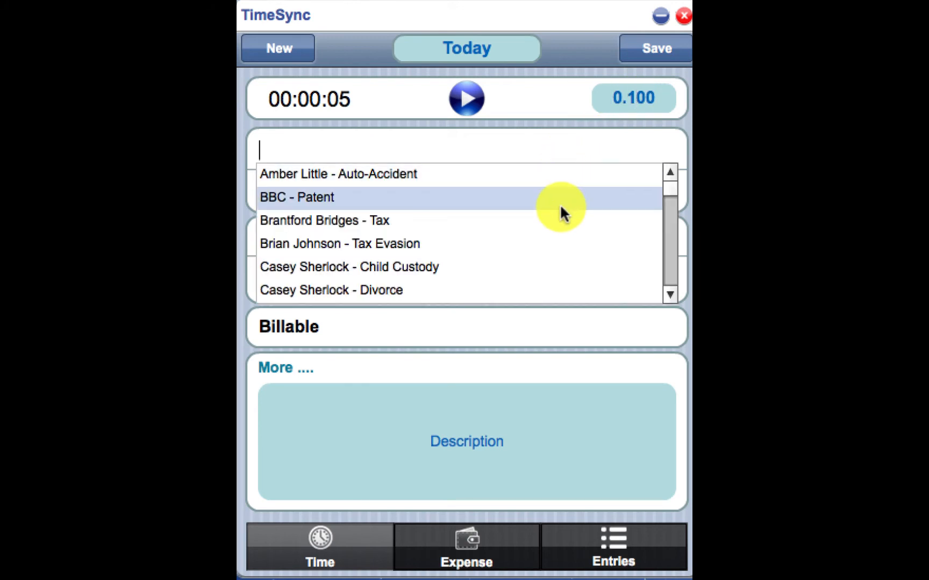
scroll(558, 248, down, 2)
scroll(557, 244, down, 8)
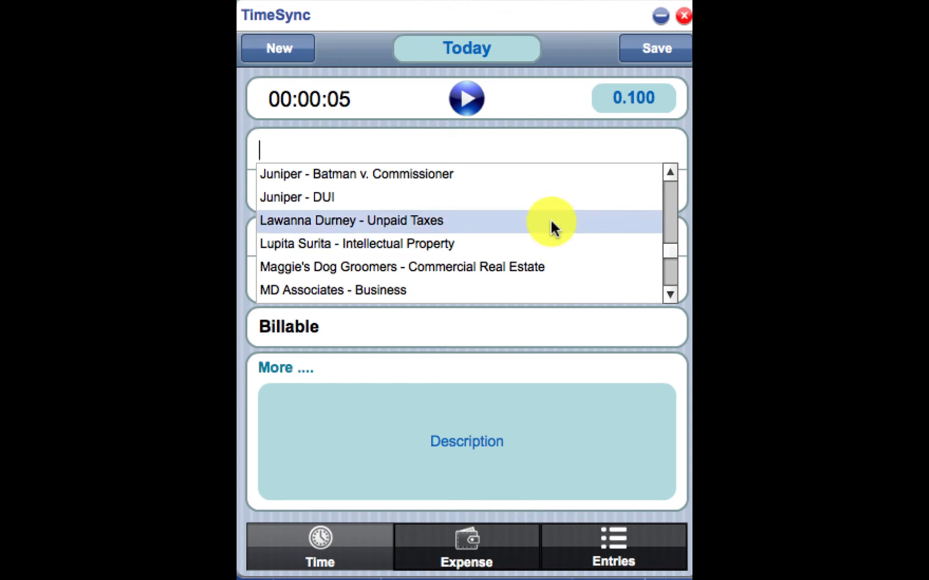
click(550, 205)
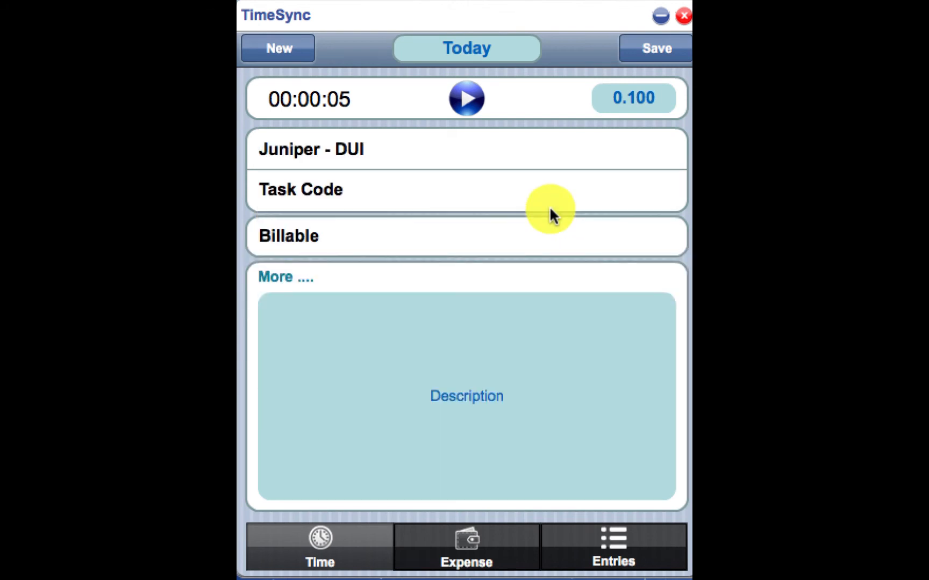
click(455, 191)
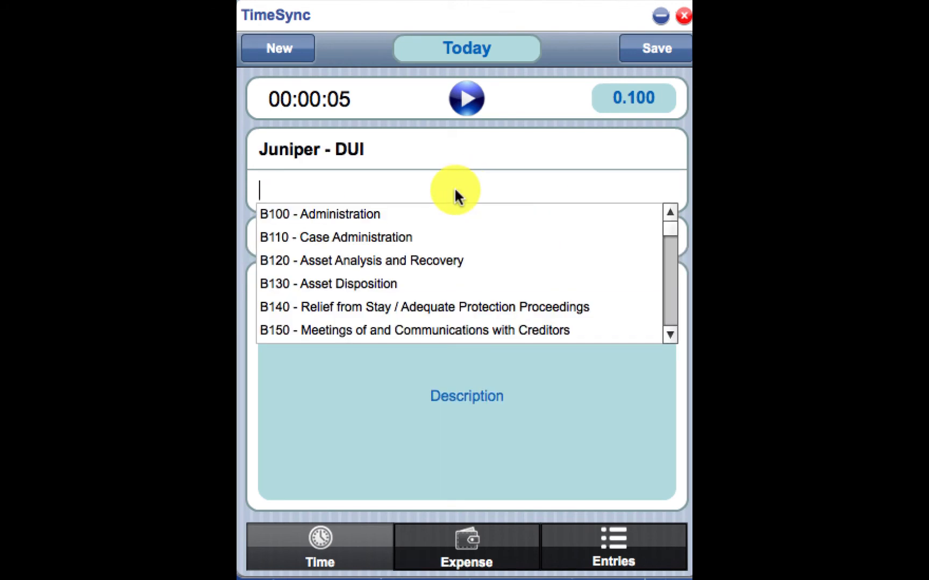
click(447, 279)
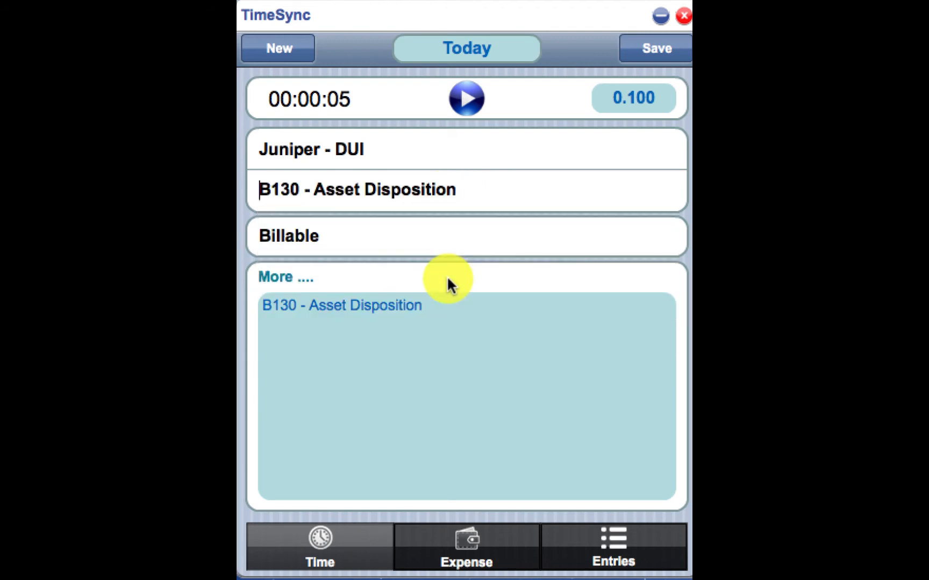
click(438, 240)
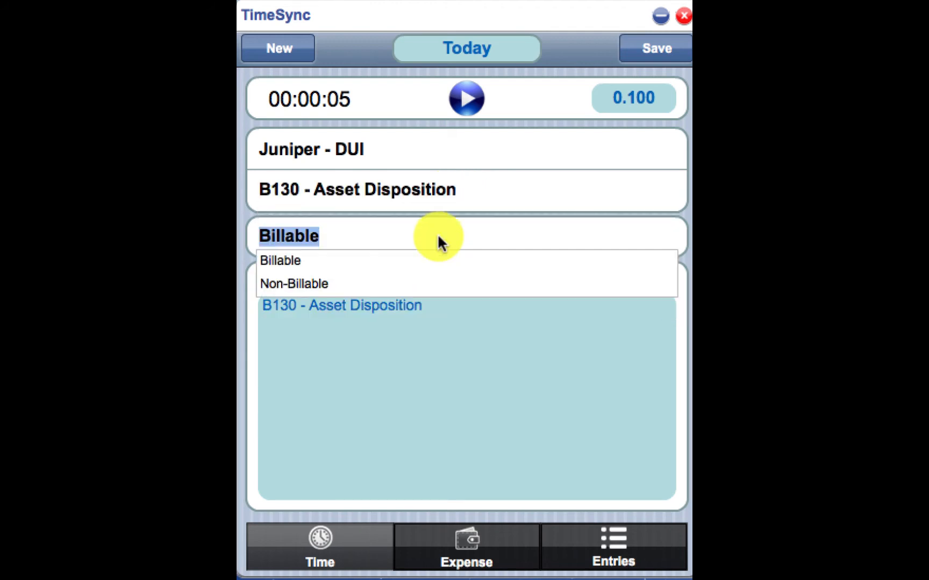
click(436, 271)
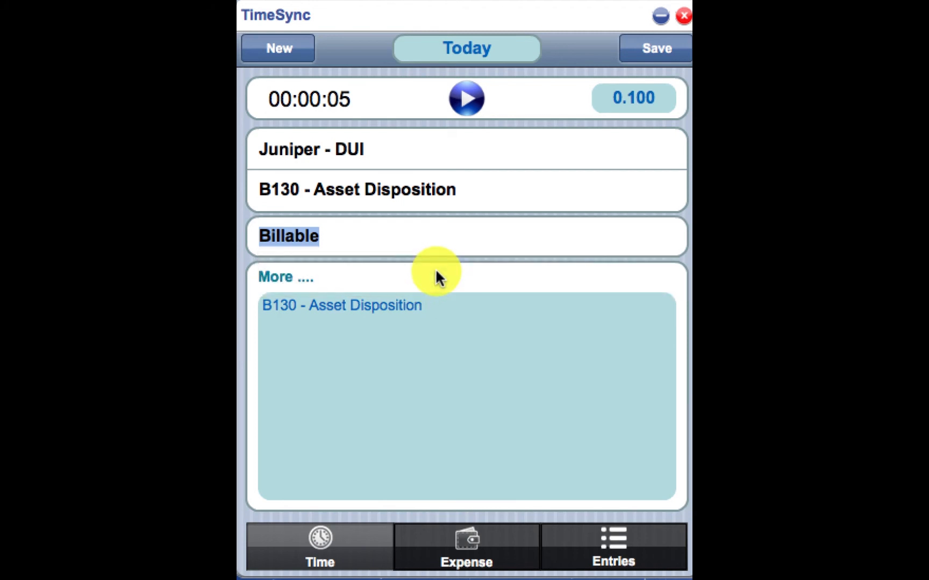
Review the abbreviation codes available for the description, keep the description text and save the time entry.
click(427, 329)
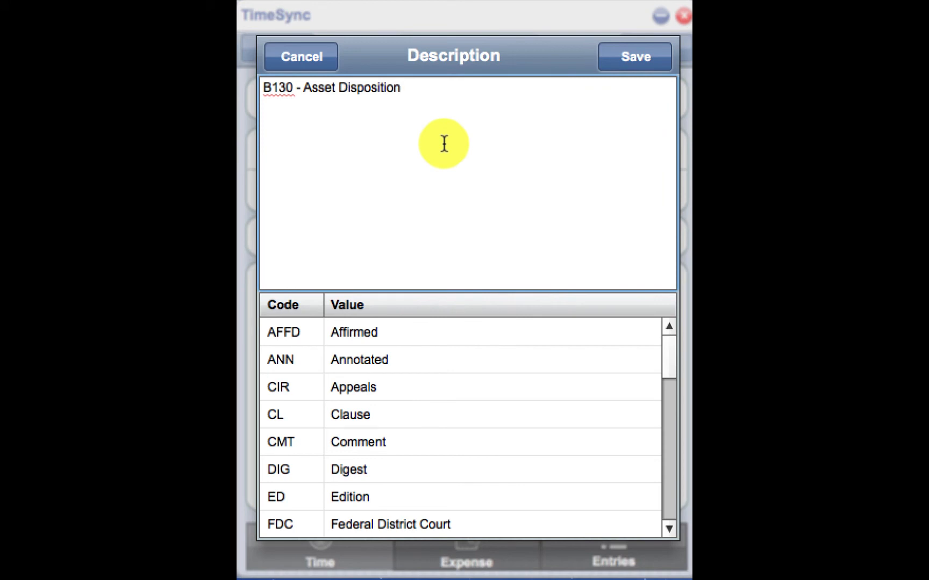
scroll(375, 465, down, 3)
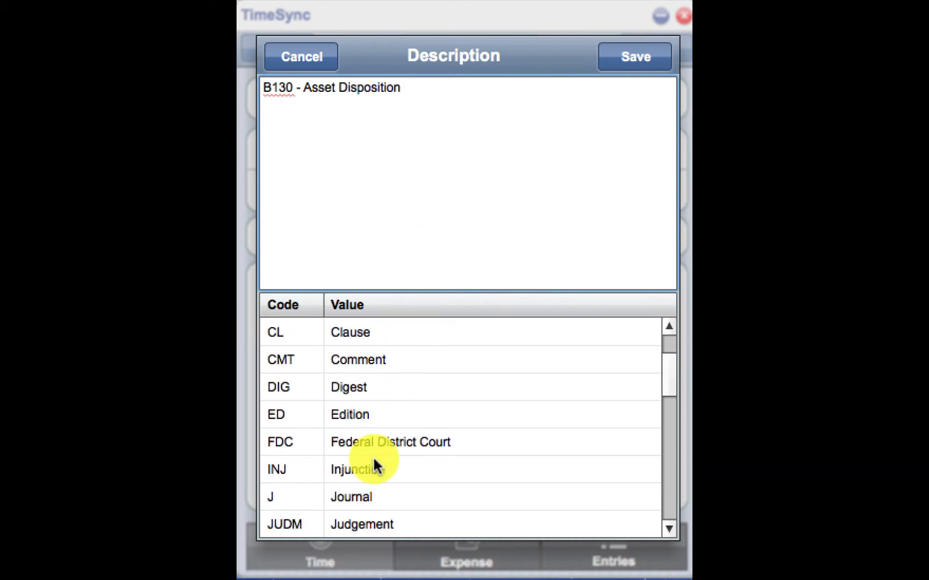
scroll(375, 465, down, 10)
scroll(375, 465, up, 15)
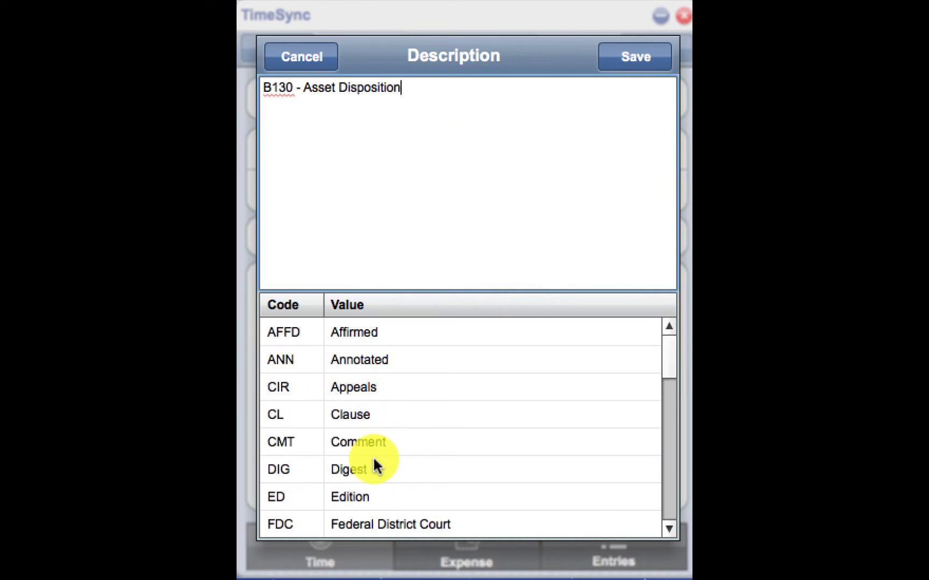
click(657, 56)
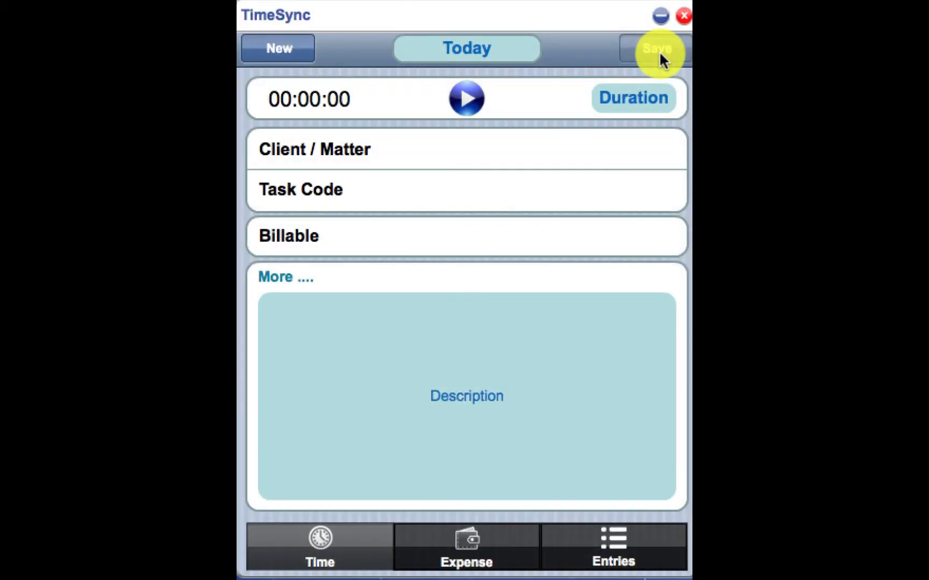
Start an expense entry for the Child Custody matter with expense code E104 - Facsimile and mark it Billable.
click(461, 546)
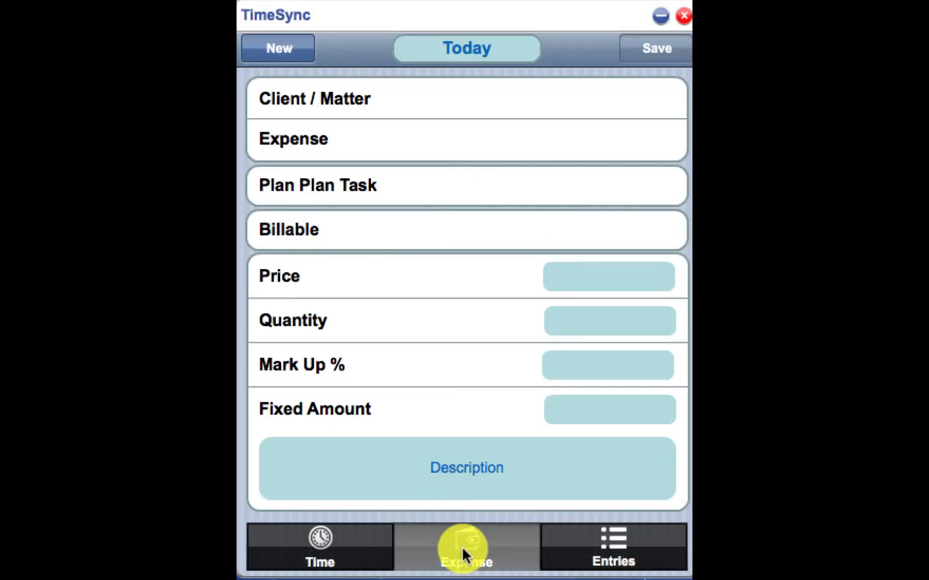
click(431, 104)
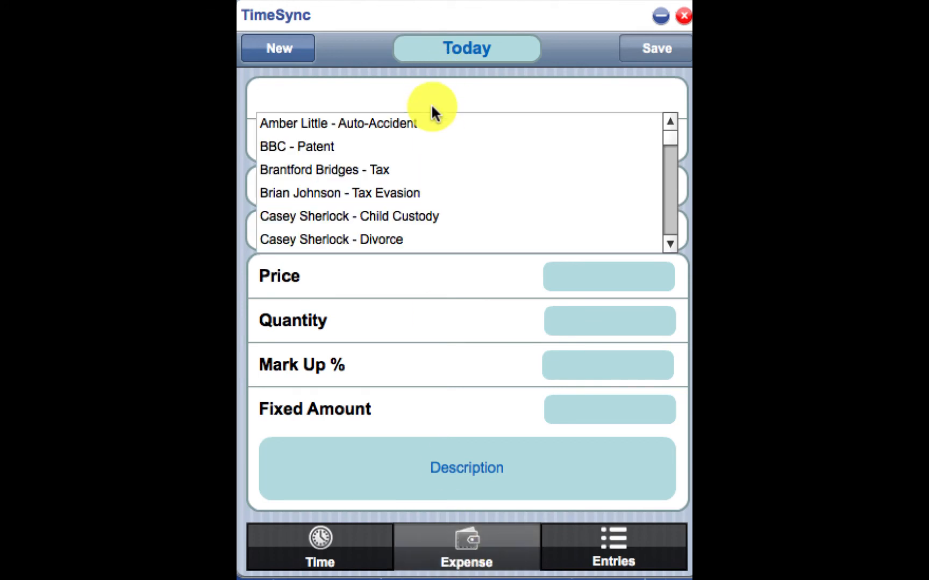
click(428, 214)
click(416, 146)
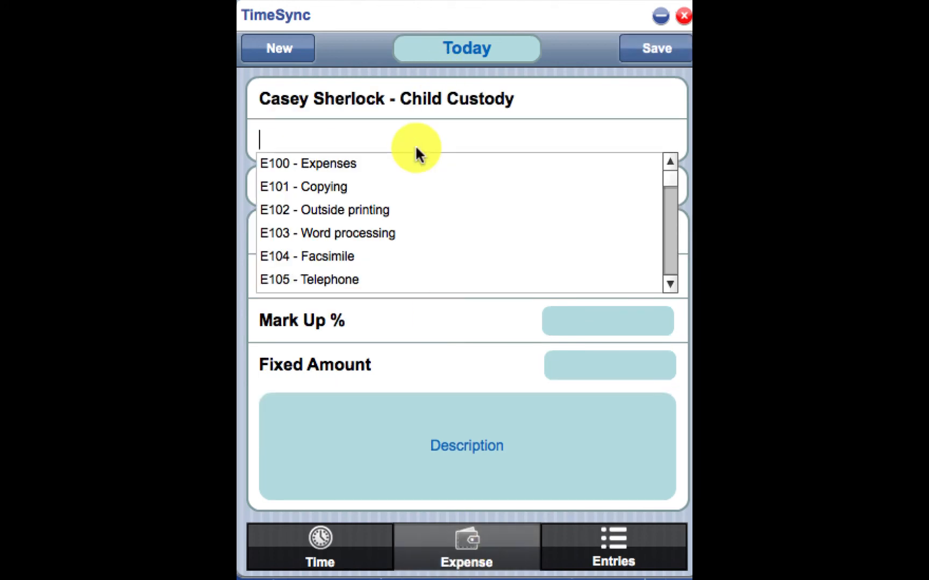
click(408, 256)
click(412, 188)
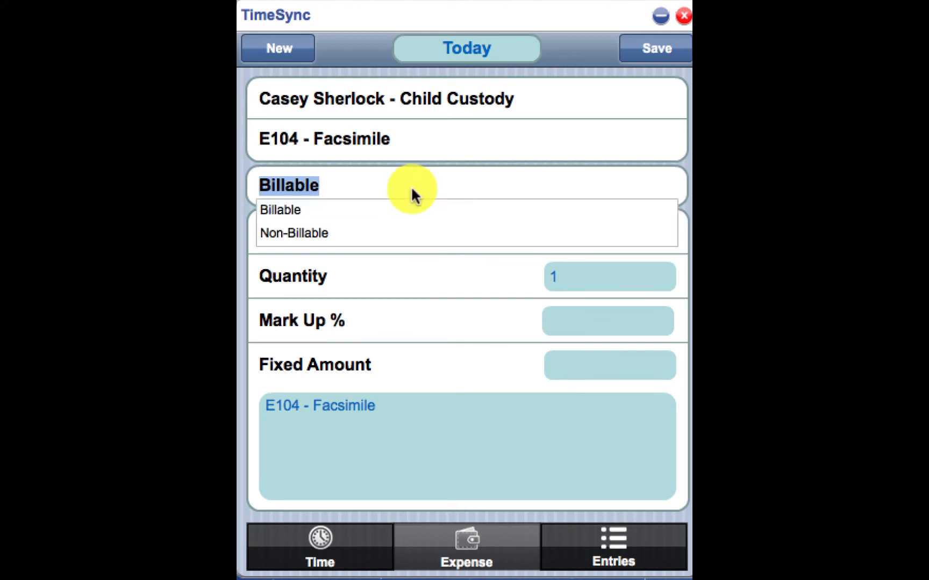
click(411, 208)
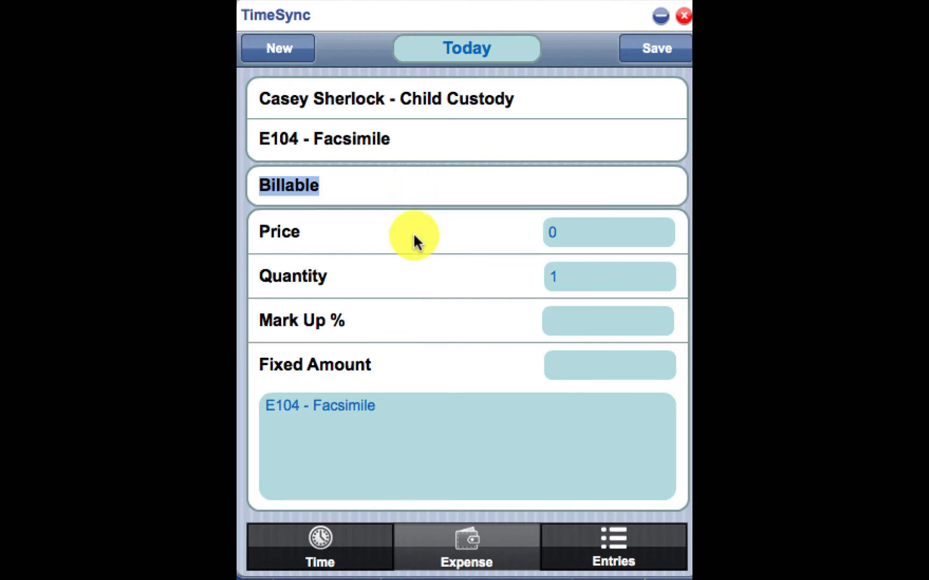
Set the expense price to 20, keeping the quantity at 1 and leaving the mark-up percentage and fixed amount blank.
click(584, 238)
key(BackSpace)
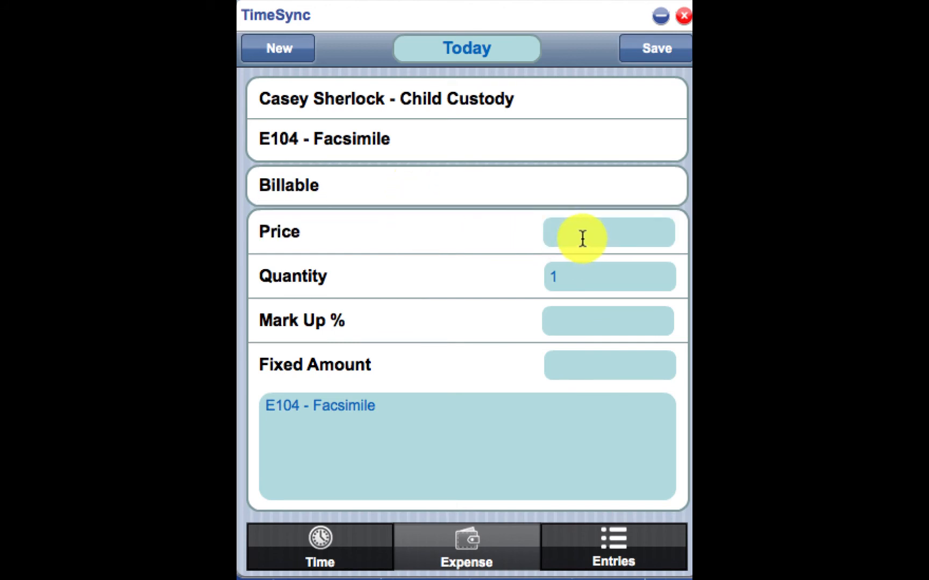
text(20)
click(583, 270)
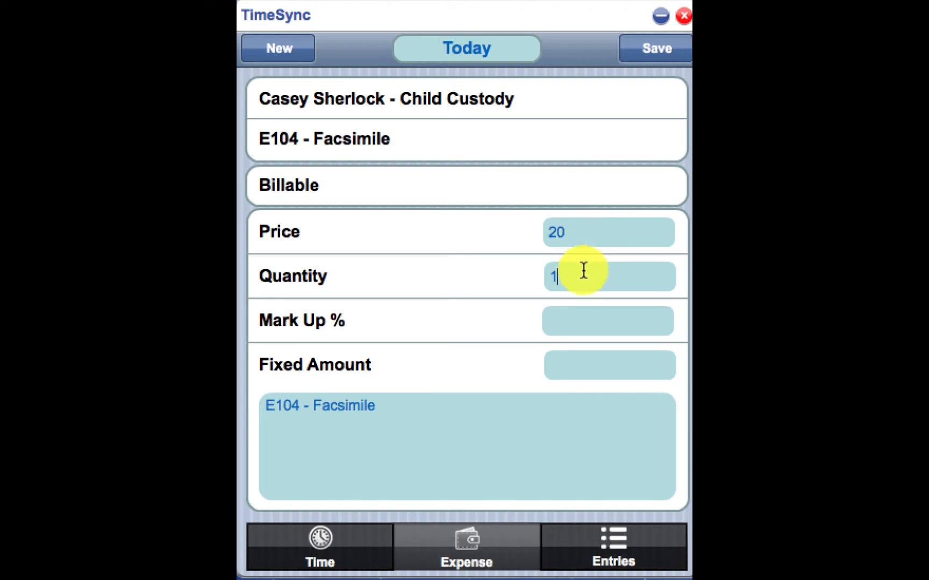
click(588, 318)
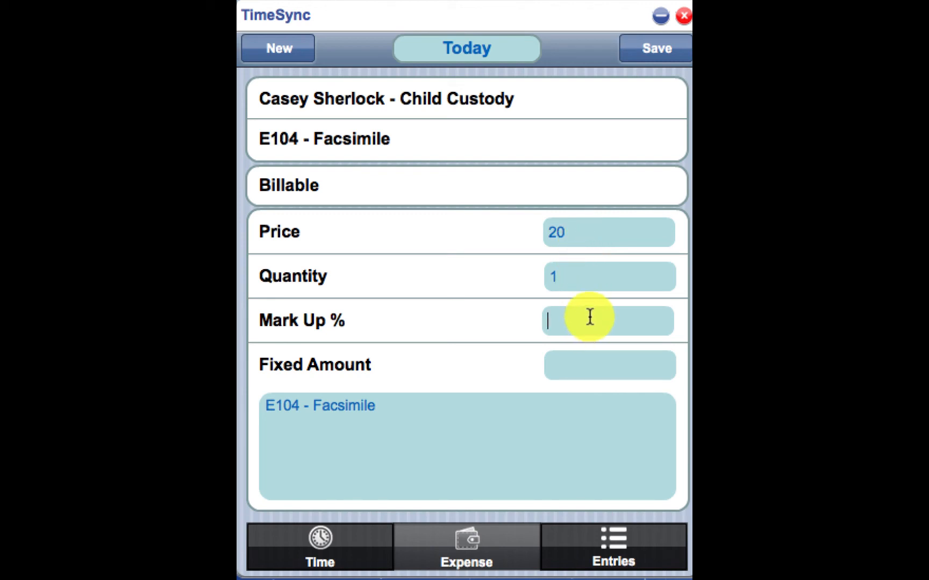
click(585, 364)
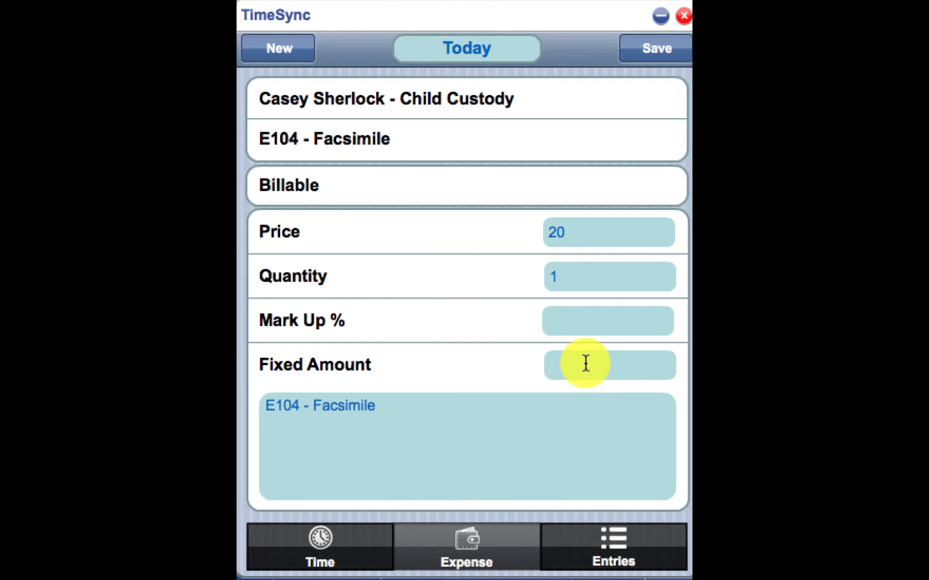
Append "Affirmed" to the expense description using abbreviation code AFFD, then save the description and the expense entry.
click(542, 412)
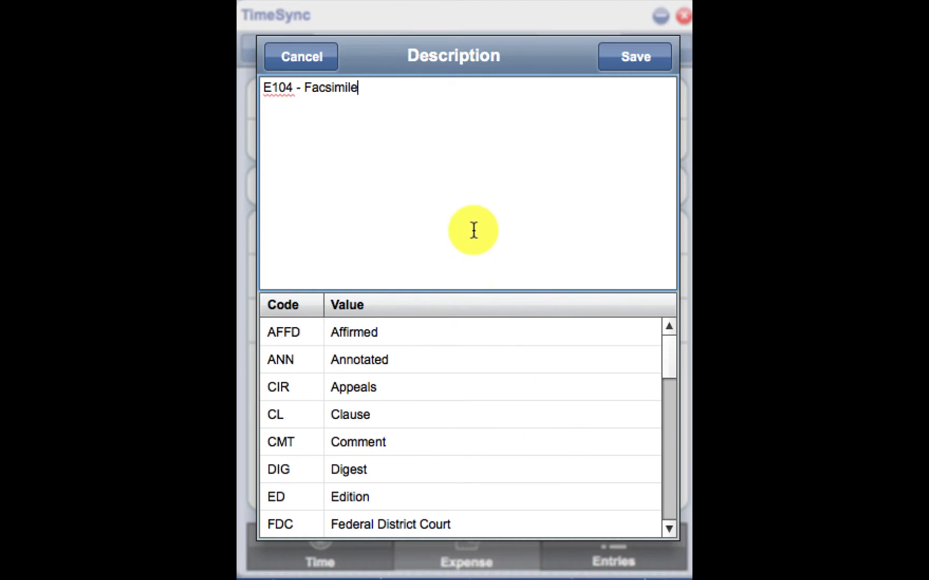
scroll(447, 369, down, 10)
scroll(448, 370, up, 10)
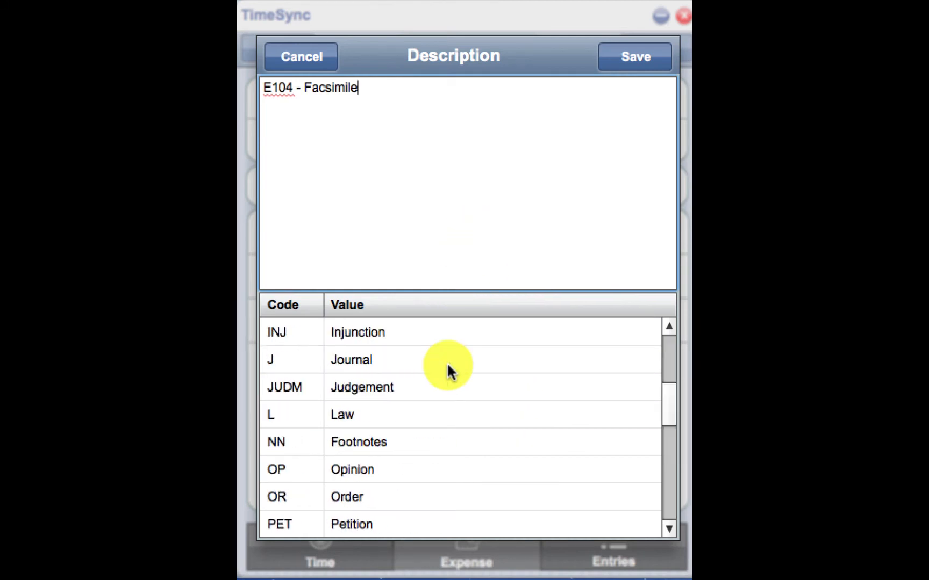
text(AFFD)
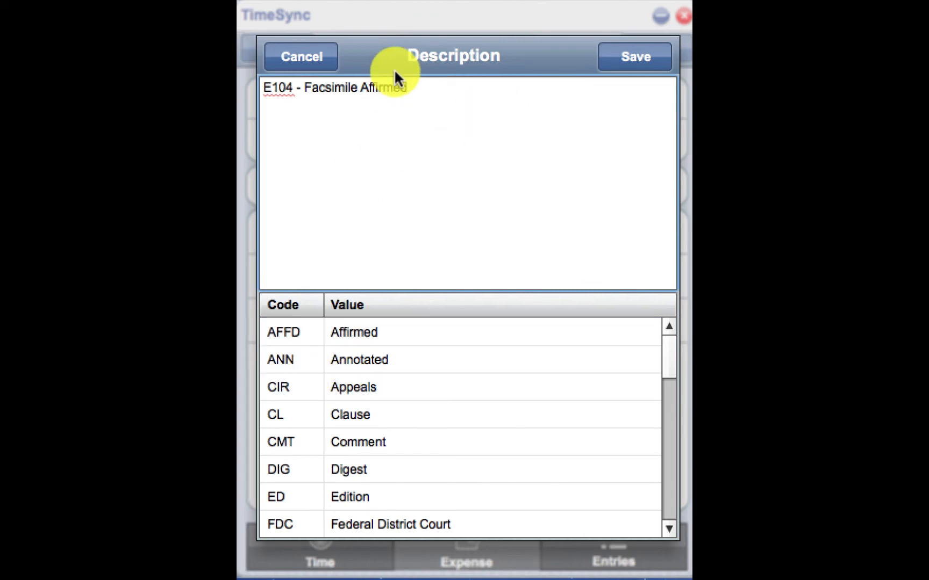
click(642, 55)
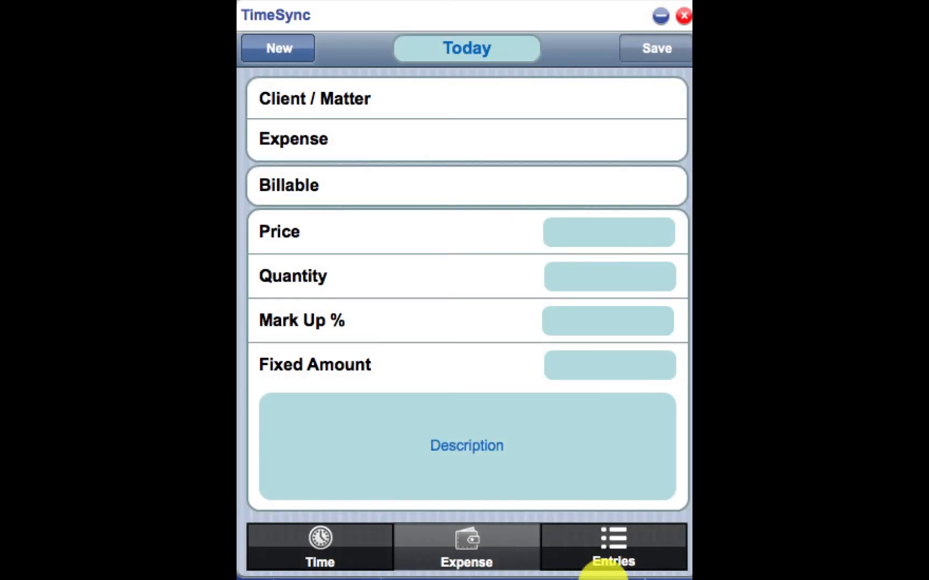
Show the list of recorded entries and sync them to TimeSolv.
click(614, 540)
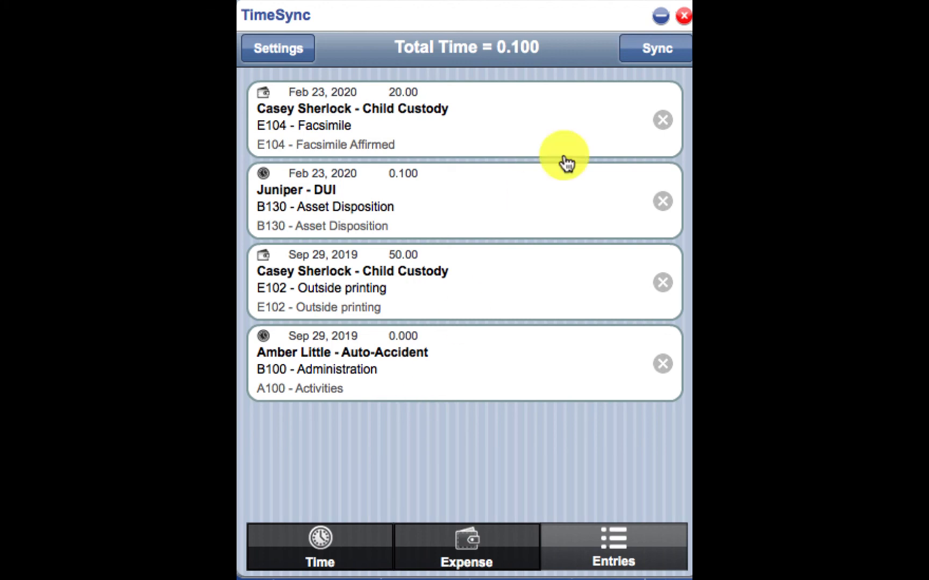
click(654, 52)
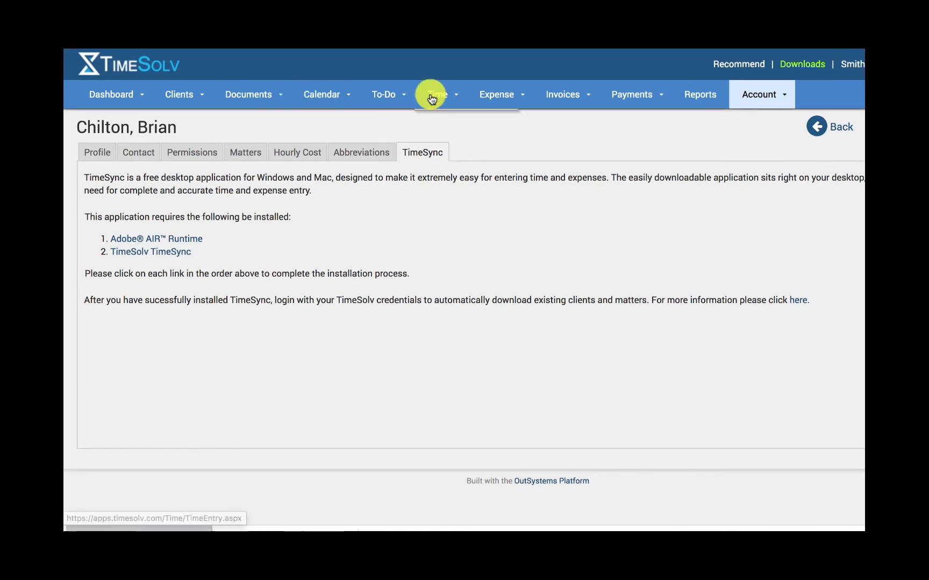
Switch to TimeSolv in the browser and display the time entries for February 23, 2020.
click(449, 121)
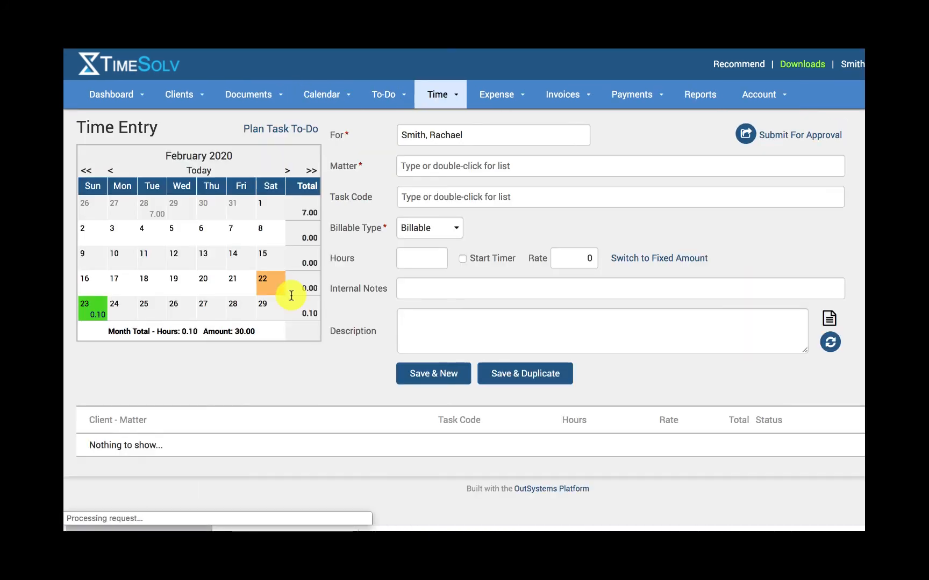
click(90, 311)
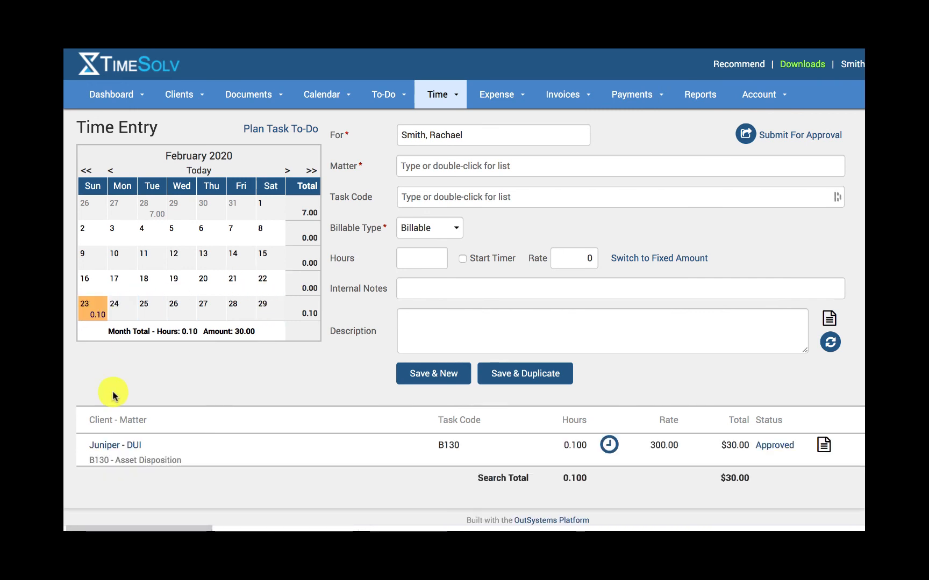
Go to TimeSolv's Expense Entry page to check the synced expense.
mouse_move(520, 108)
click(524, 125)
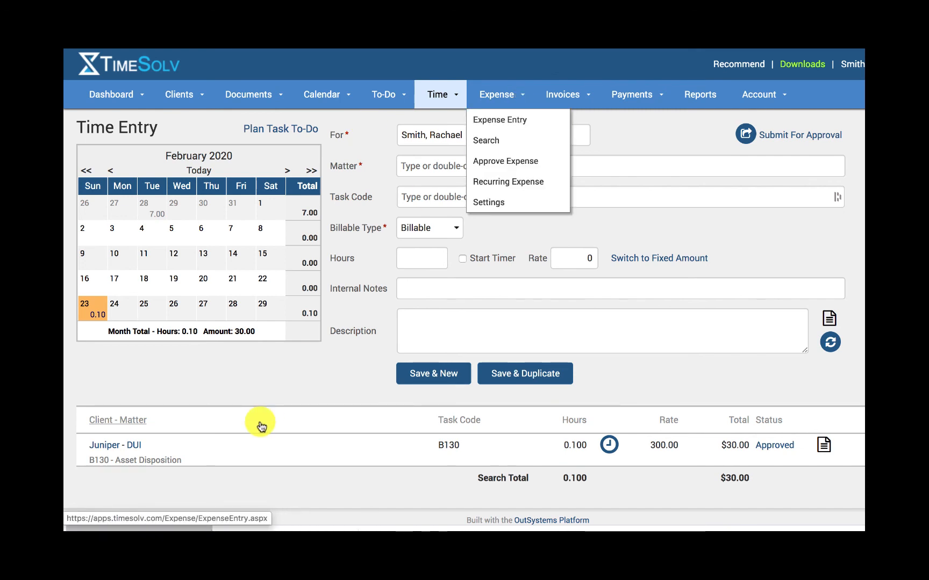